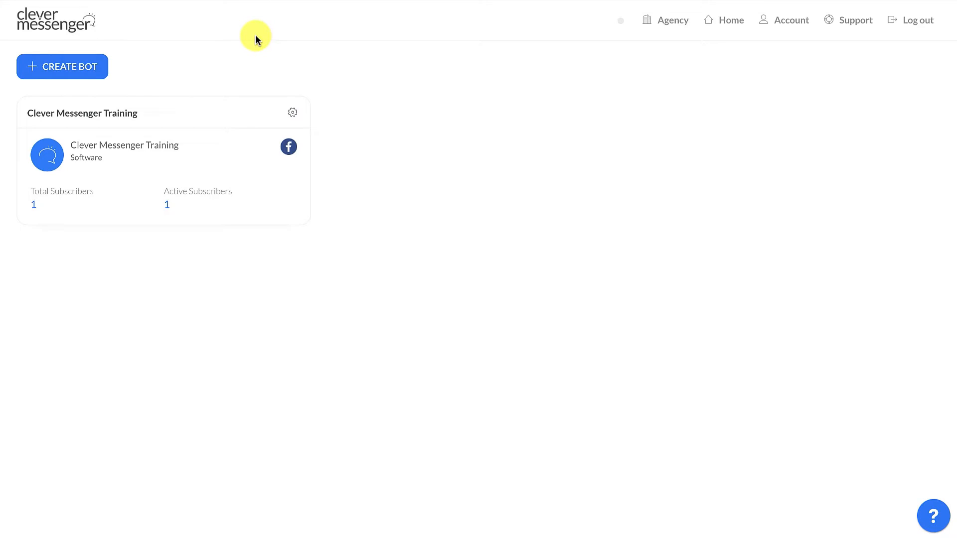
- Open the Clever Messenger Training bot's dashboard and go to its Customer Chat Library
left_click(293, 114)
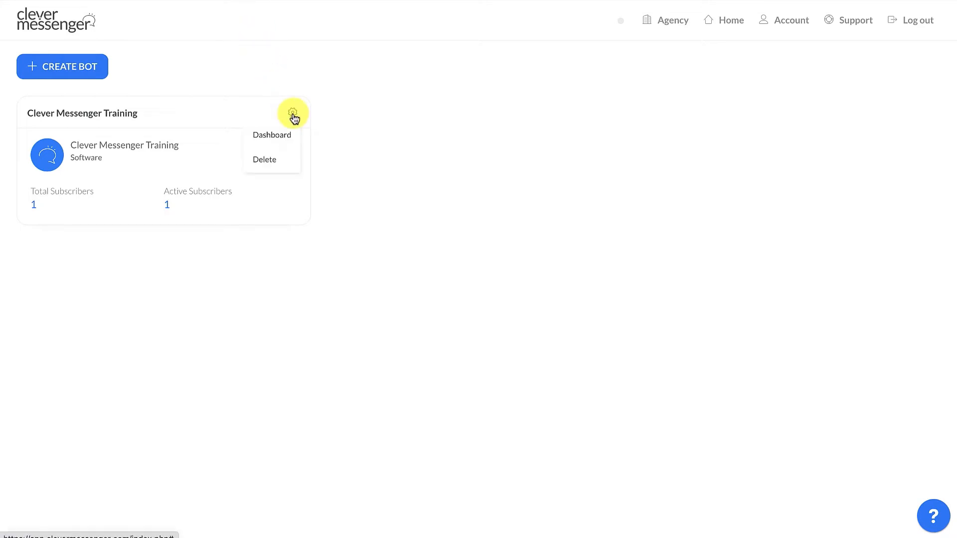
left_click(278, 136)
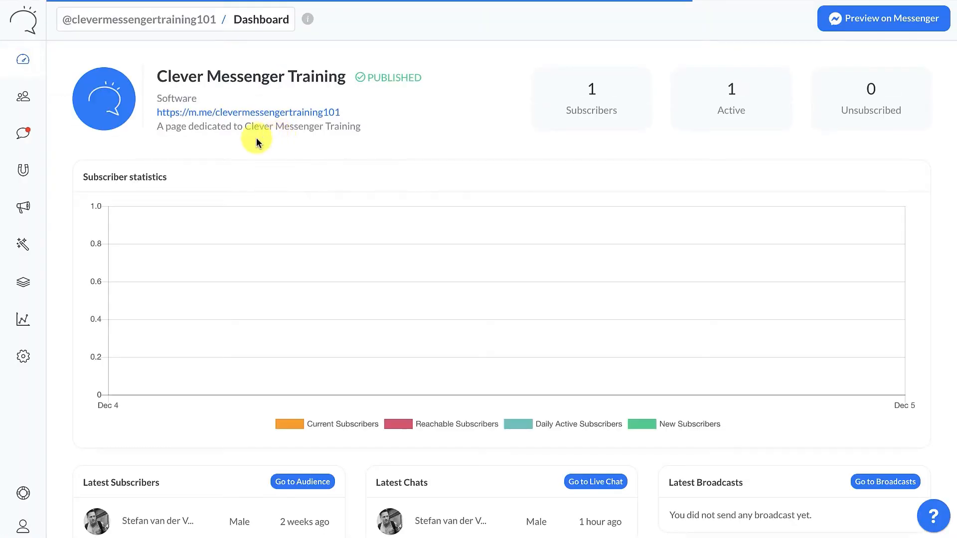
left_click(23, 171)
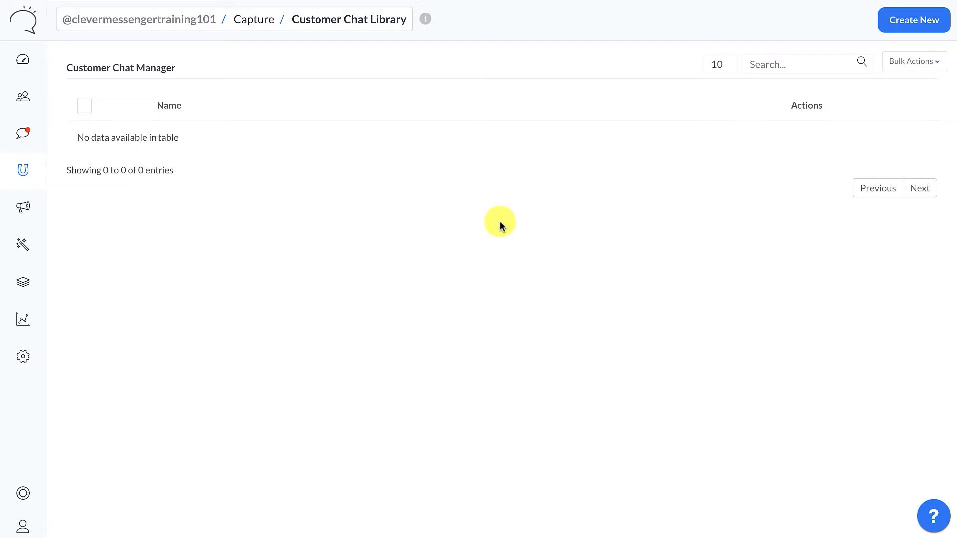
- Create a new chat widget named "Customer Chat Widget #1"
left_click(900, 28)
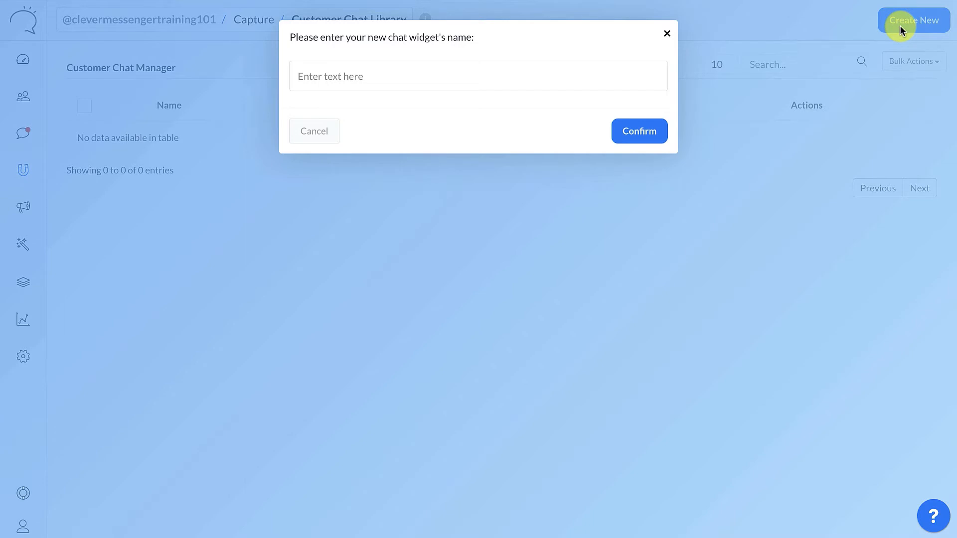
type("Customer Chat Widget #1")
left_click(623, 132)
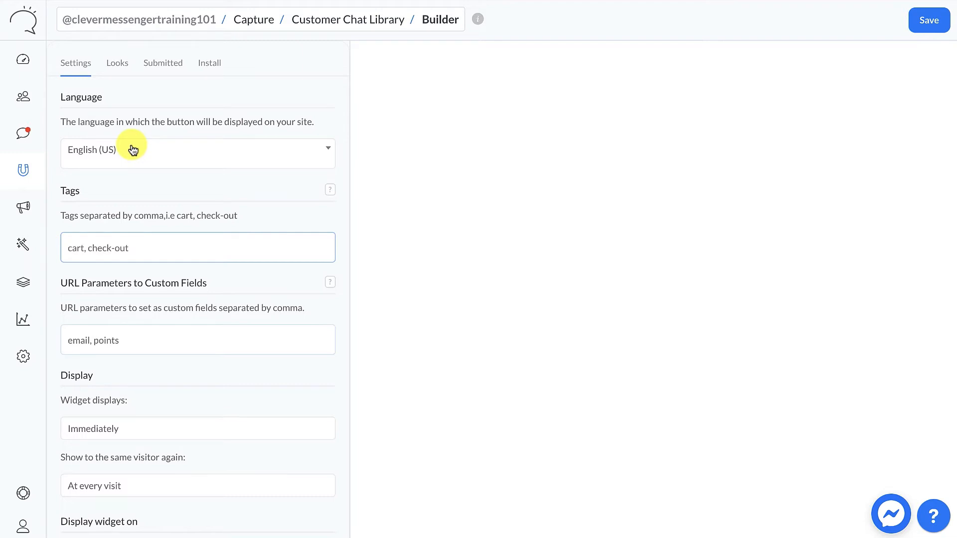
- Set the widget's tag to "Clicked: Customer Chat Widget Signup" and review its display settings
type("Clicked: Customer Chat Widget Signup")
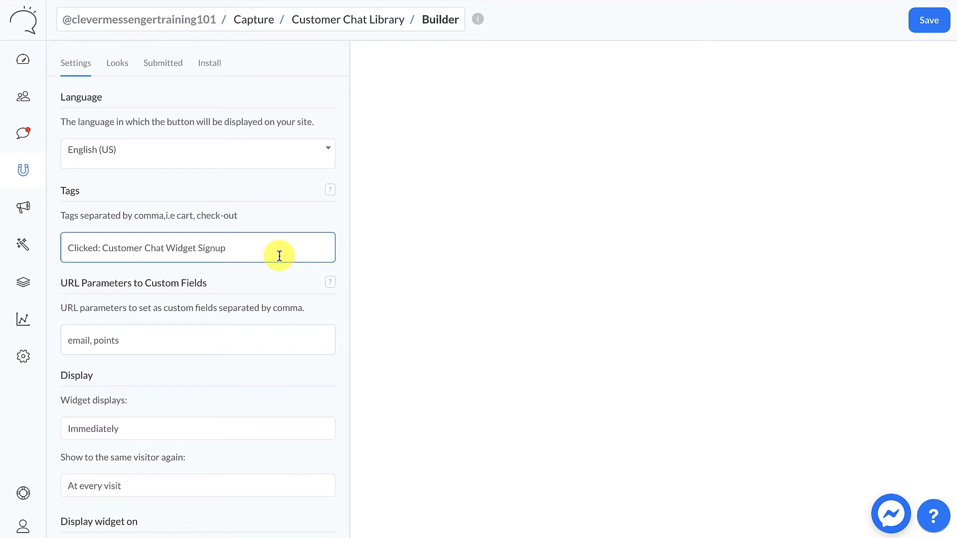
scroll(245, 349, "down", 1)
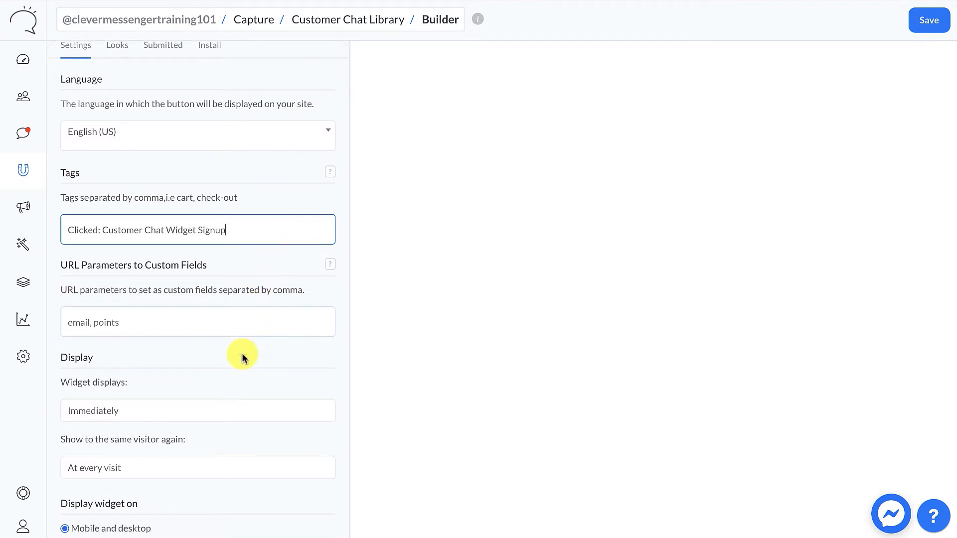
scroll(243, 357, "down", 2)
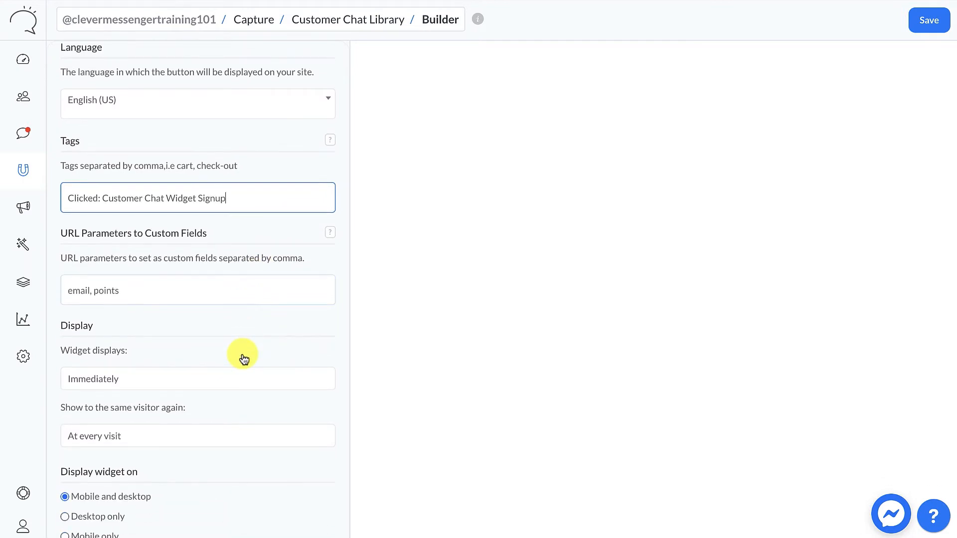
scroll(244, 359, "down", 1)
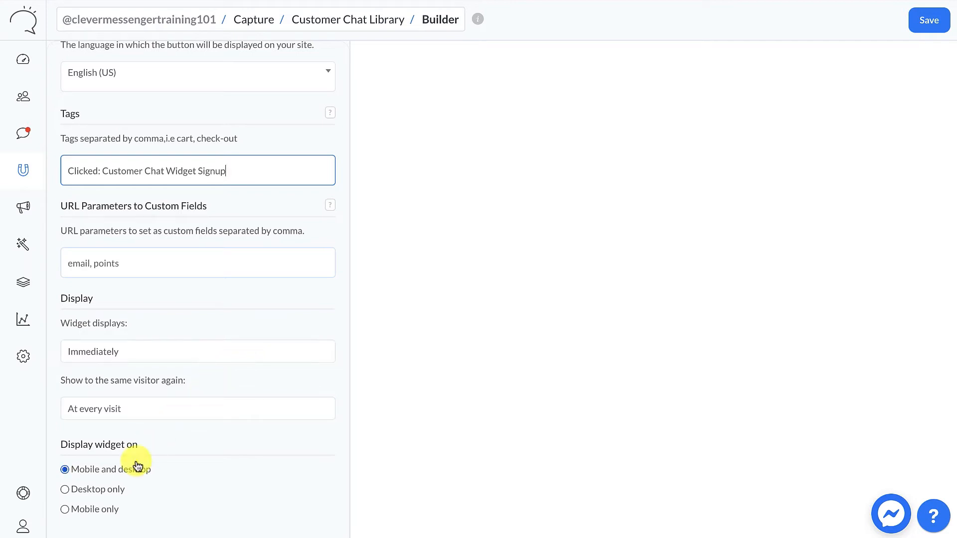
scroll(196, 437, "up", 2)
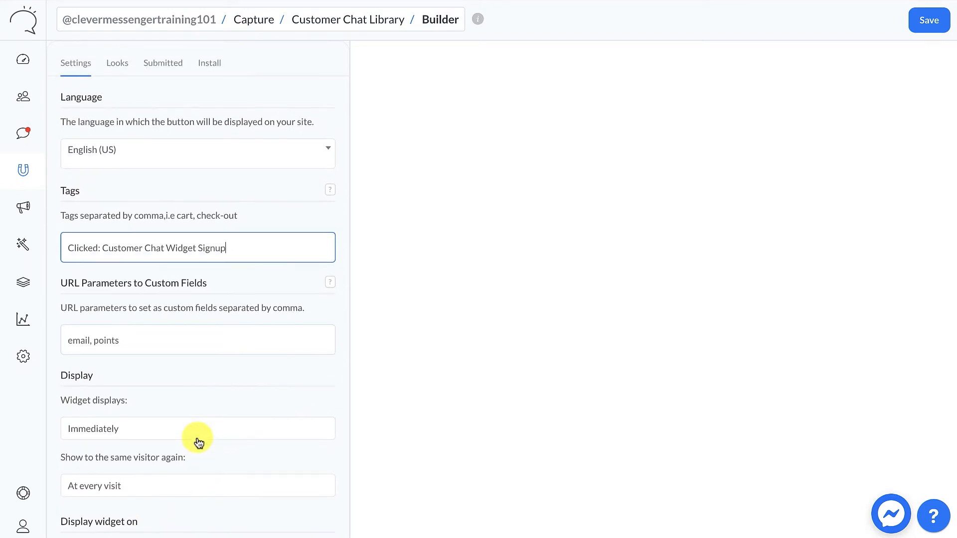
- Set the widget's color theme to #2c7cff and enter "Hey! 😄 I got something cool for you!" as the greeting for logged-in and non-logged-in users
left_click(109, 78)
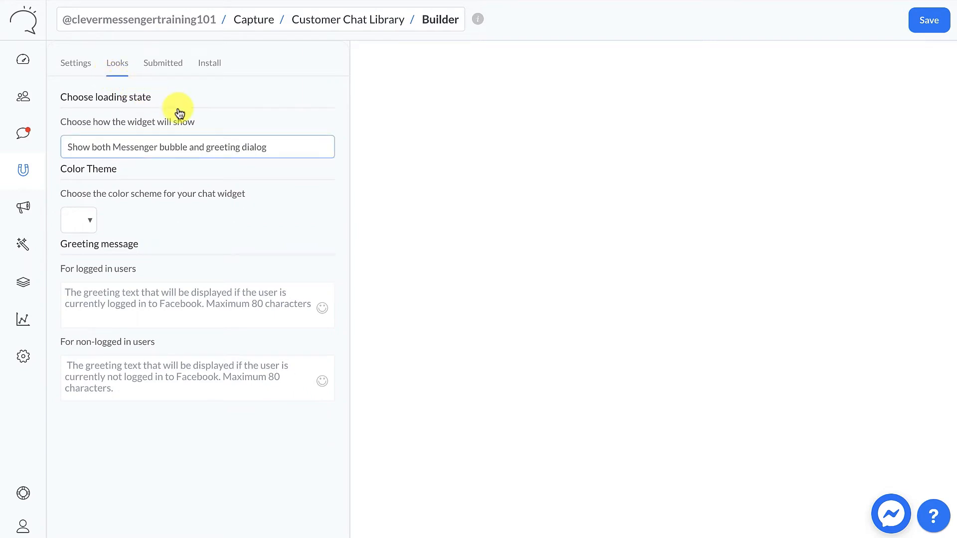
left_click(92, 218)
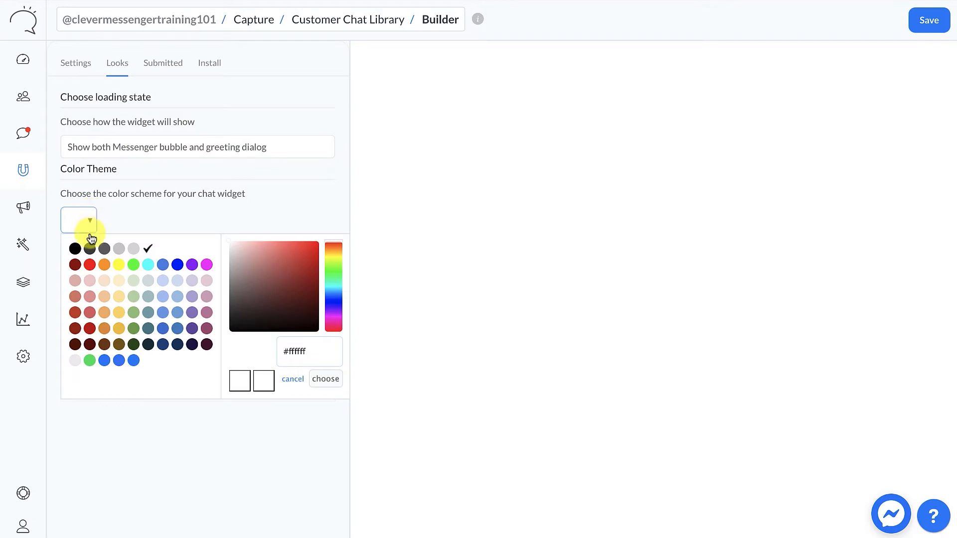
left_click(90, 362)
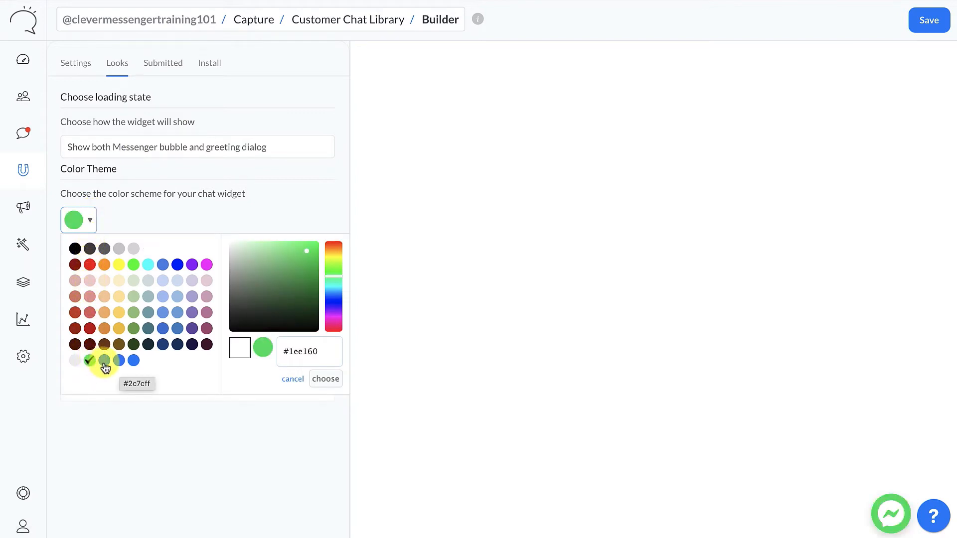
left_click(104, 362)
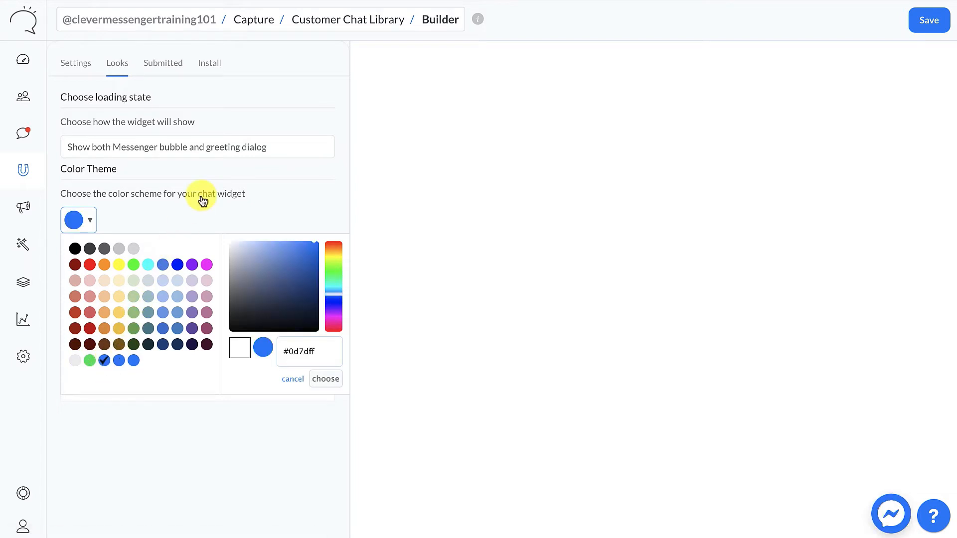
left_click(120, 361)
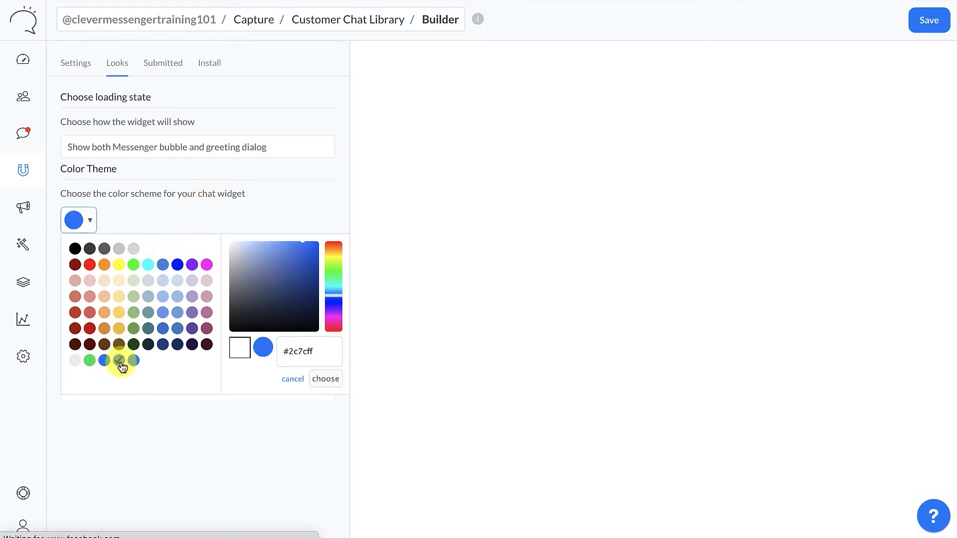
left_click(175, 209)
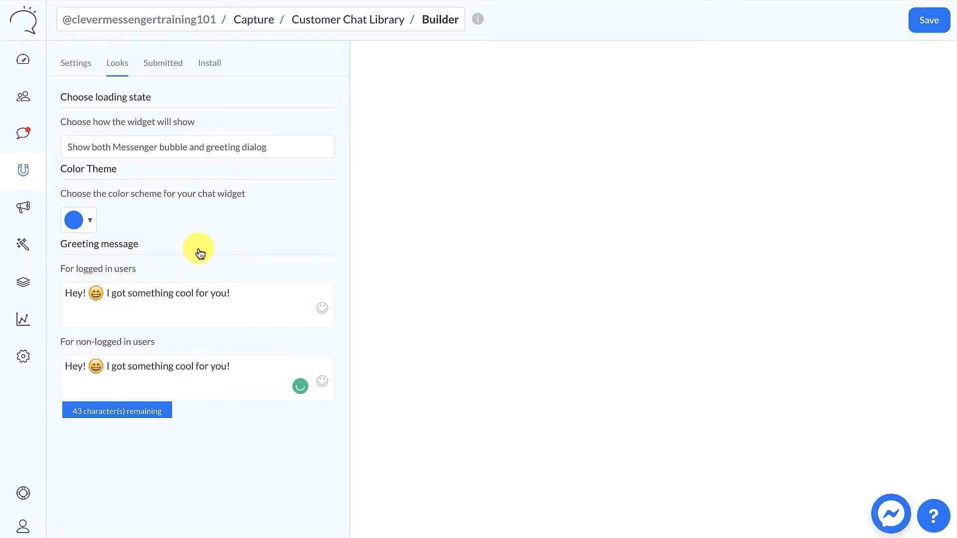
- Preview the widget's greeting dialog and choose the Ask For Email Address flow as the message sent after submission
left_click(166, 62)
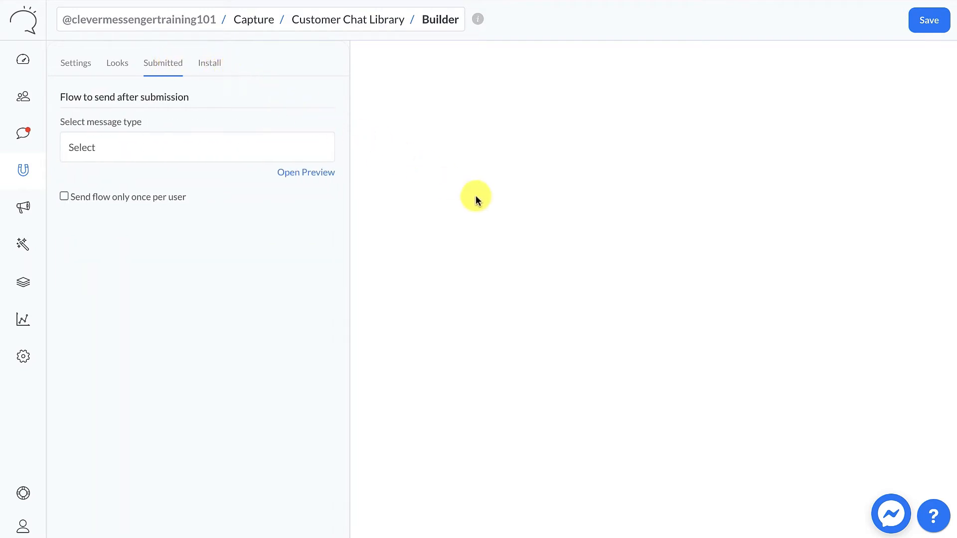
left_click(892, 524)
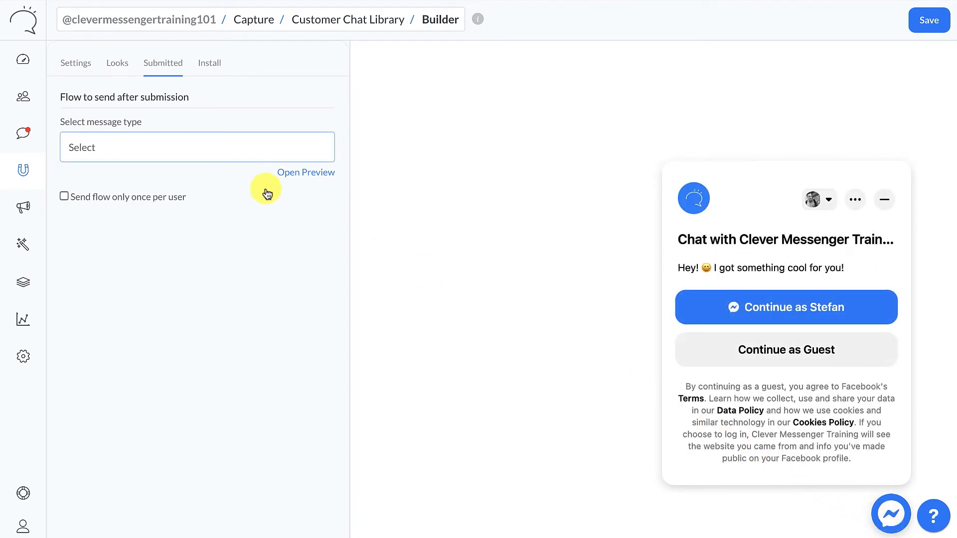
left_click(165, 154)
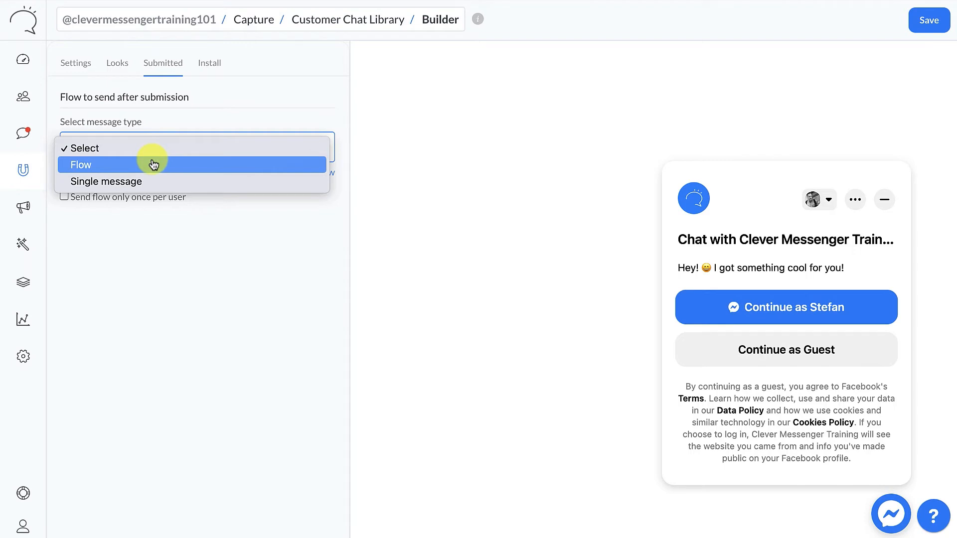
left_click(153, 165)
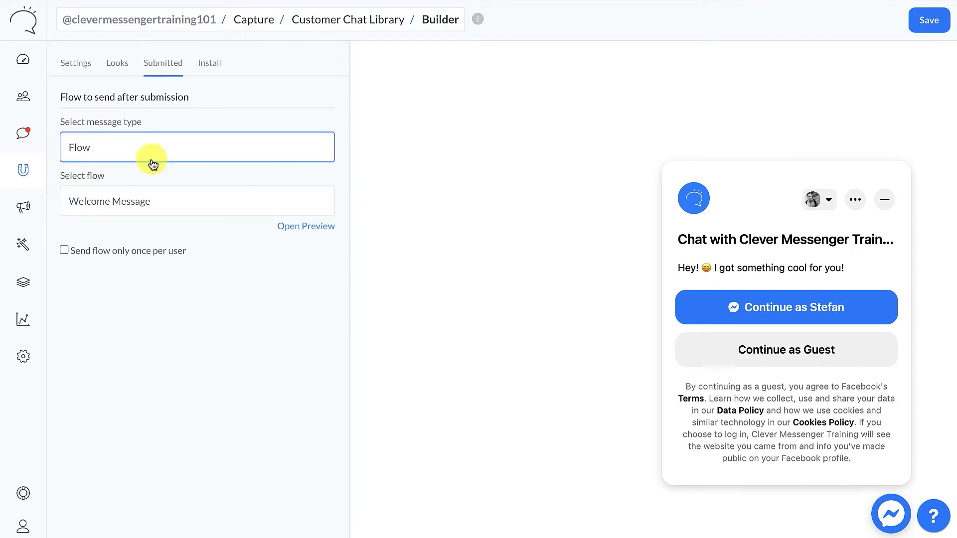
left_click(155, 201)
key("Down")
key("Down")
key("Down")
key("Down")
key("Return")
left_click(154, 201)
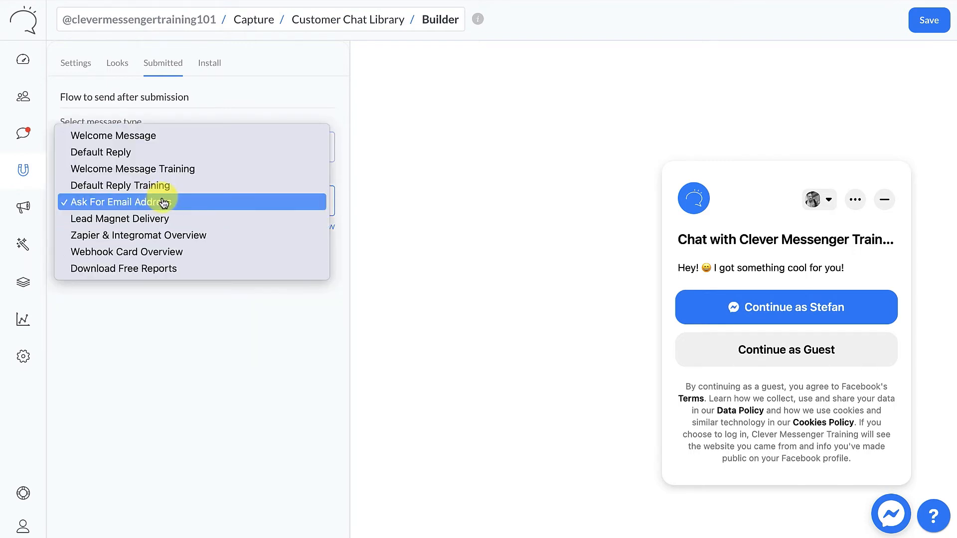
left_click(178, 203)
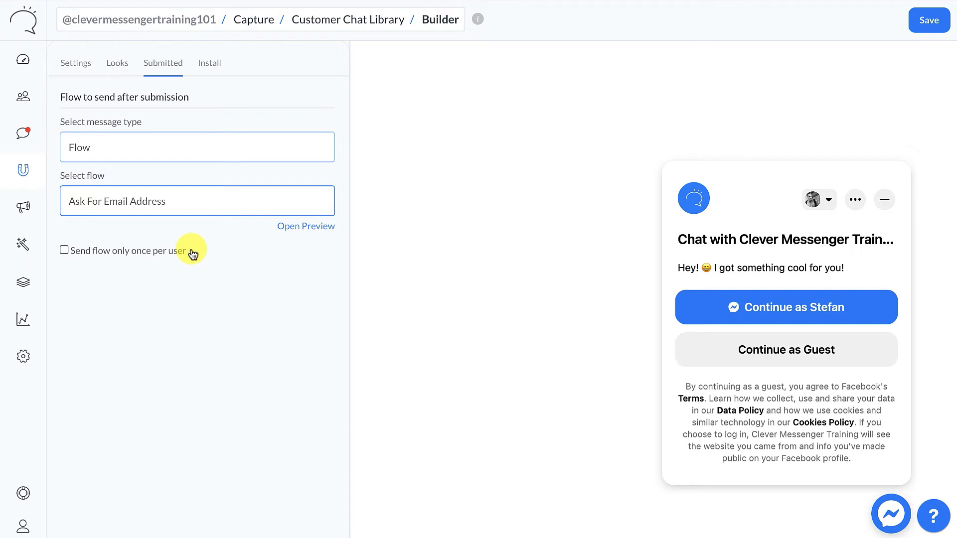
- Save the widget to generate its installation code snippet
left_click(212, 67)
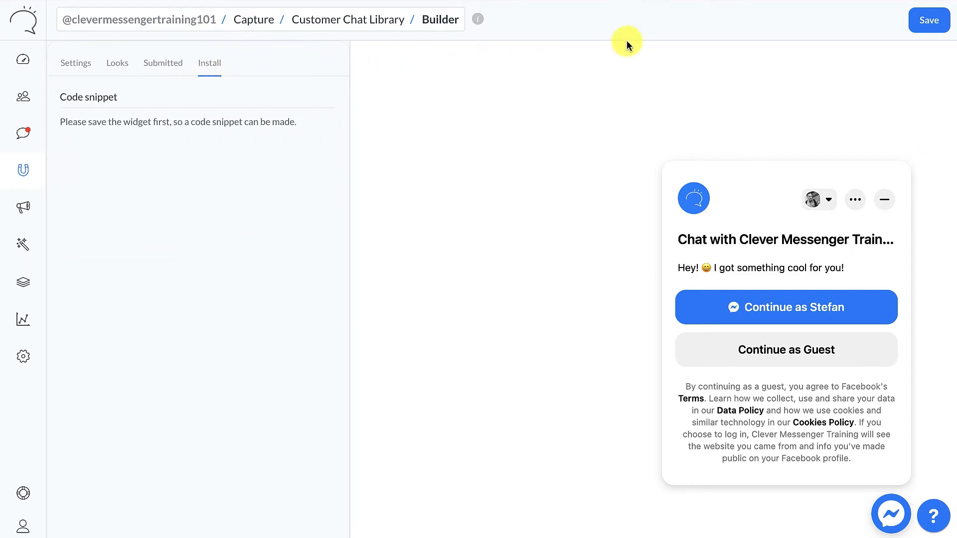
left_click(920, 29)
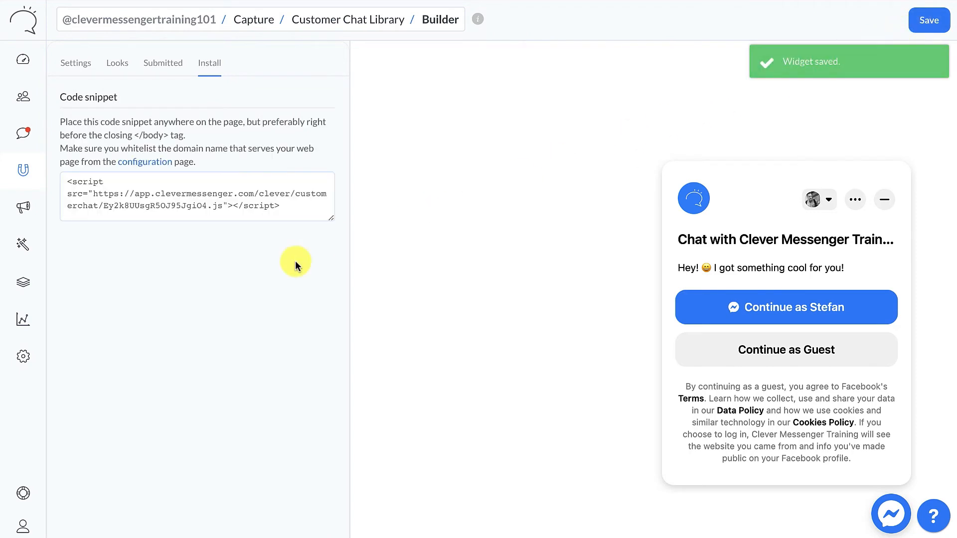